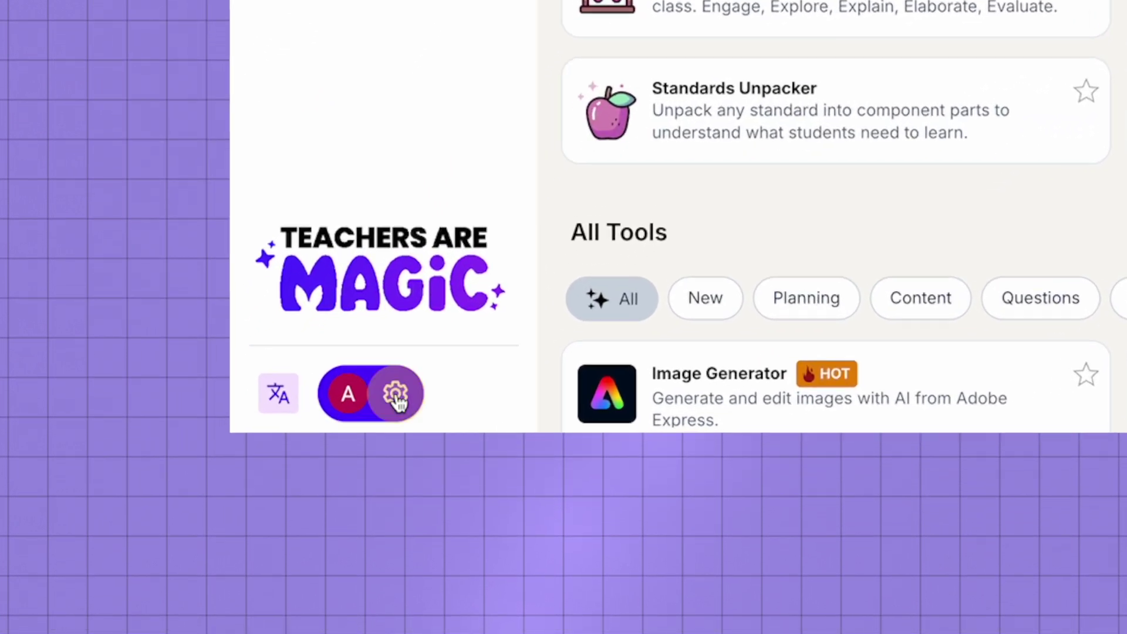
# Keep the profile role as Teacher, change the subject from Science/STEM to Math, and return to Magic Tools
pyautogui.click(339, 440)
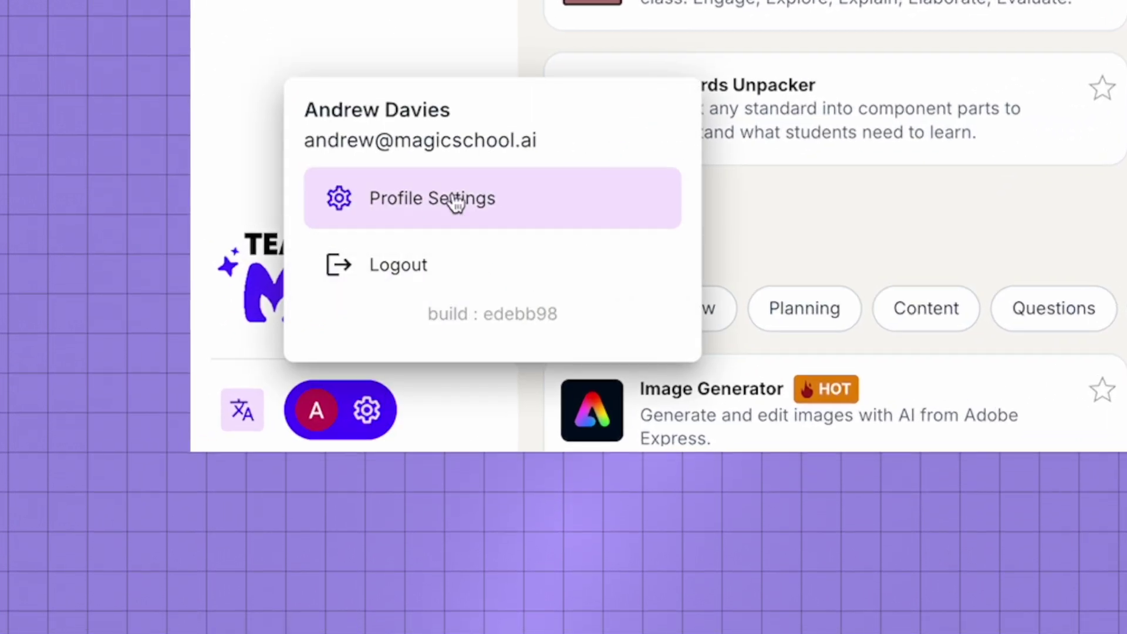
pyautogui.click(453, 200)
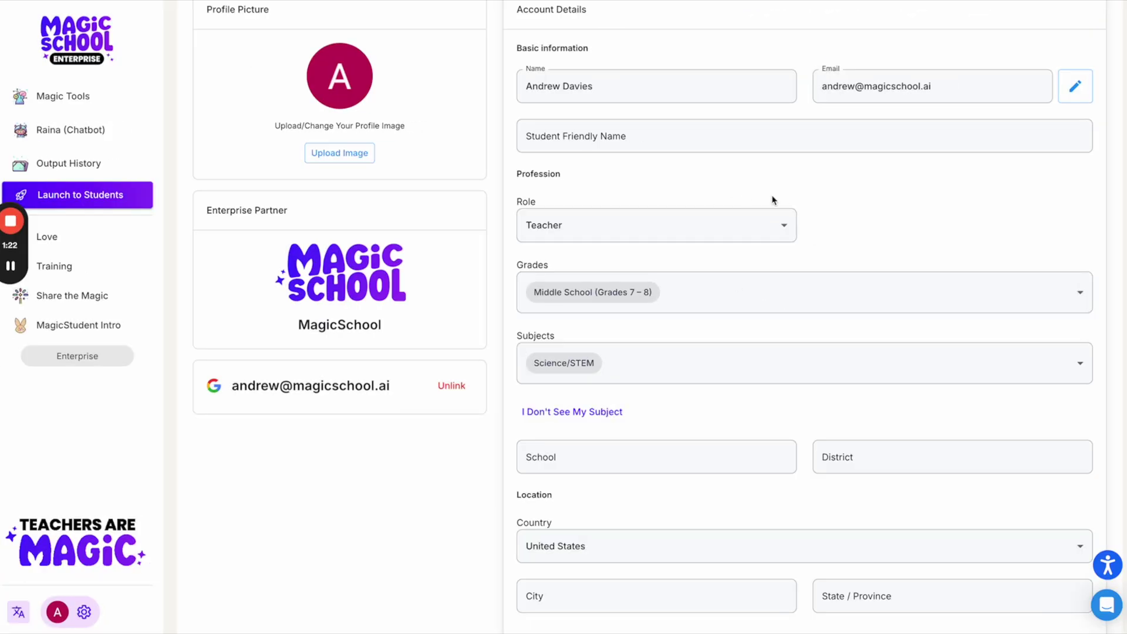
pyautogui.click(758, 219)
pyautogui.click(758, 220)
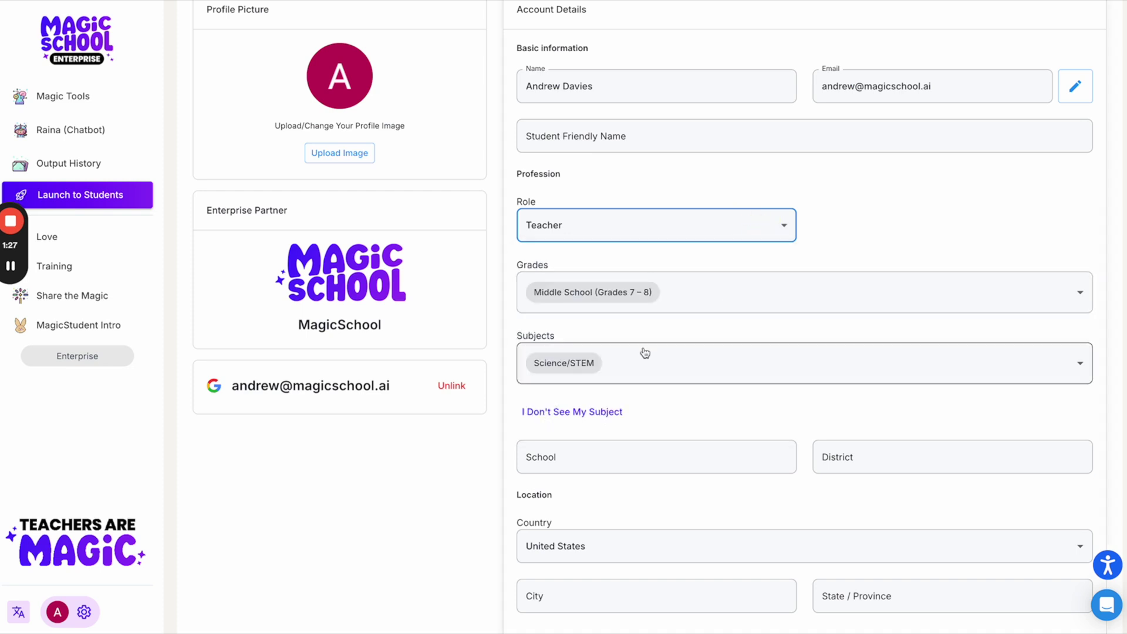
pyautogui.click(670, 364)
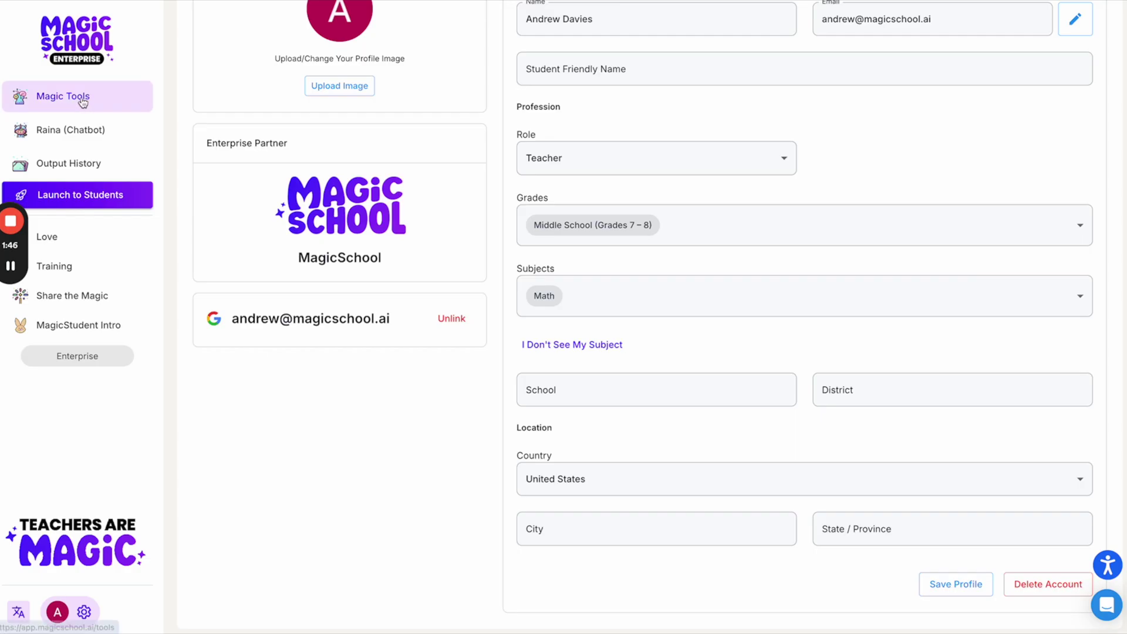
pyautogui.click(82, 103)
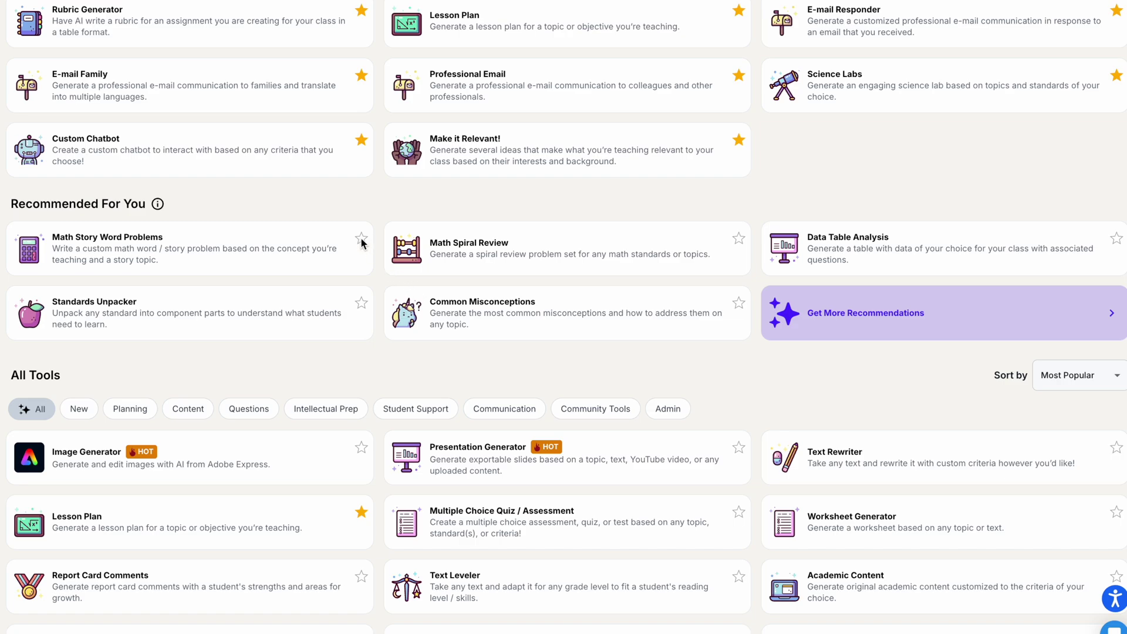
# Favorite the Math Story Word Problems and Data Table Analysis tools
pyautogui.click(361, 240)
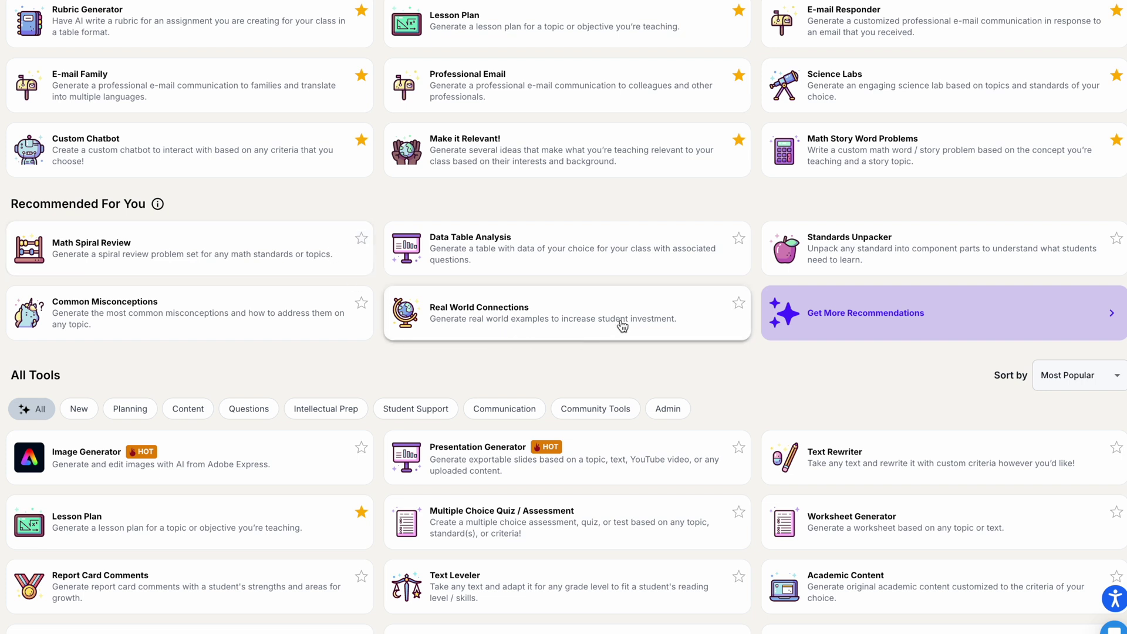
pyautogui.click(740, 239)
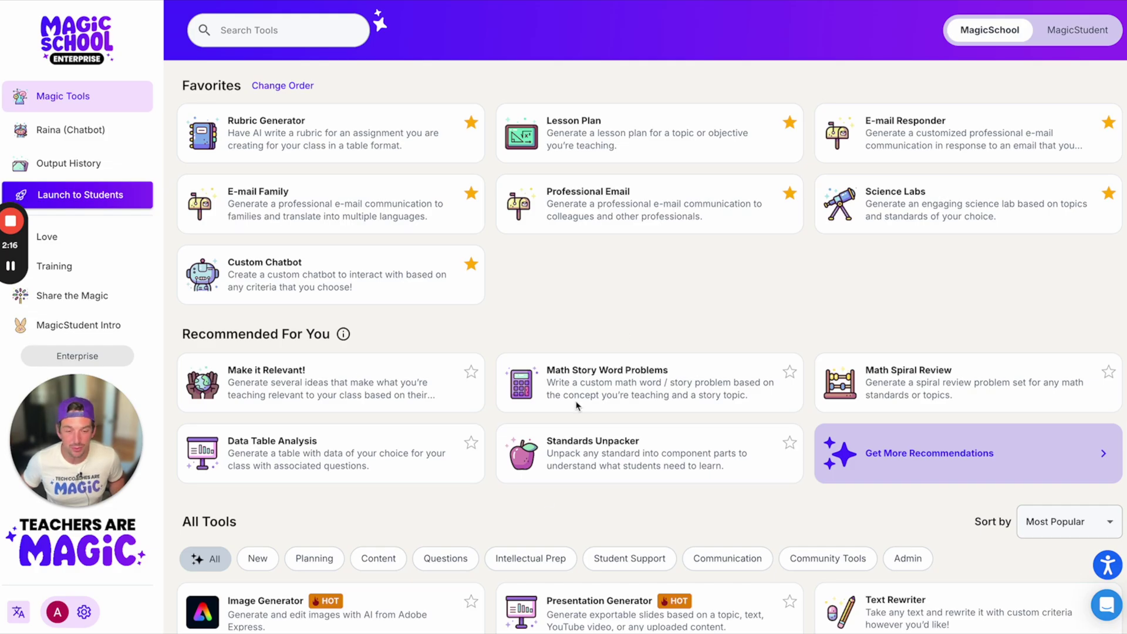
# Request tool recommendations for a 7th-grade math teacher teaching geometry
pyautogui.click(936, 464)
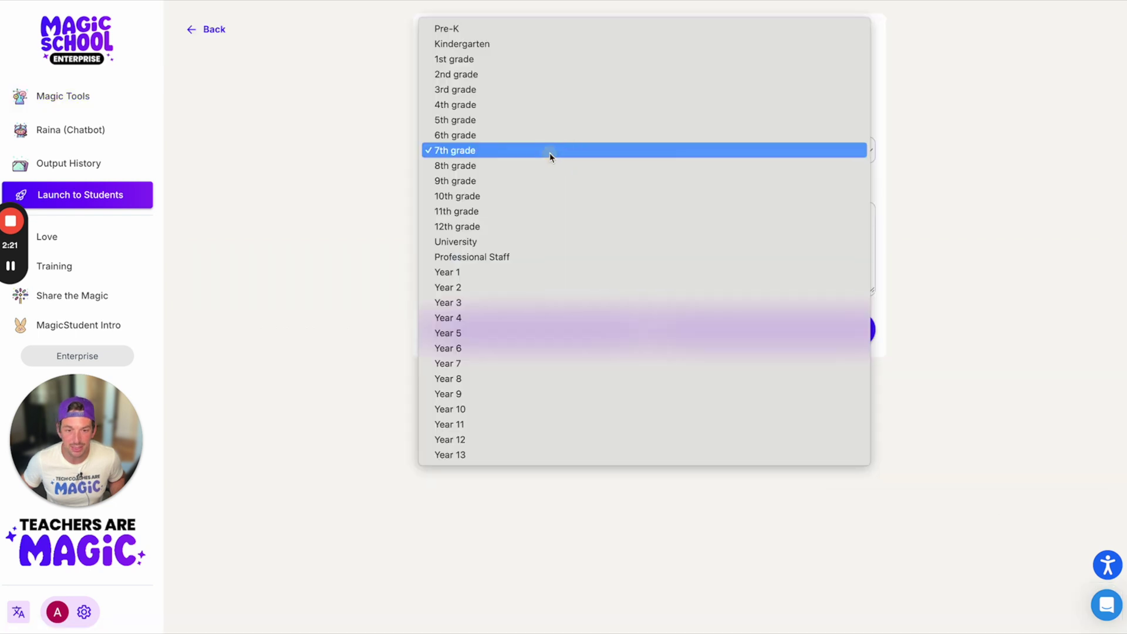
pyautogui.click(549, 153)
pyautogui.click(534, 221)
pyautogui.write('I am a math teacher who will be teaching about geometry')
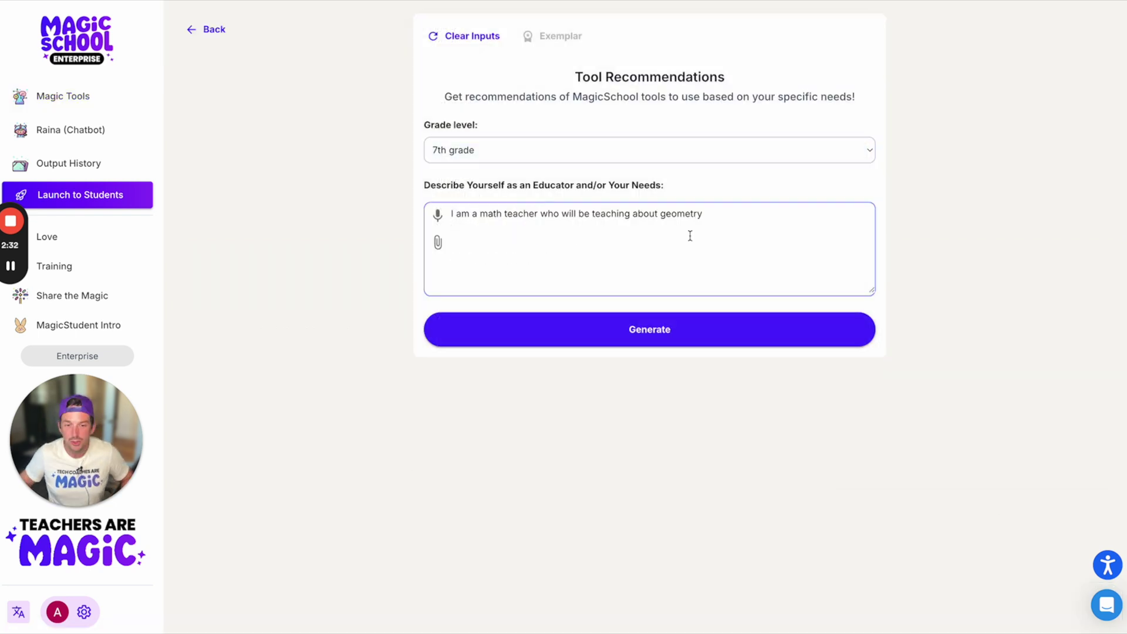
pyautogui.click(691, 321)
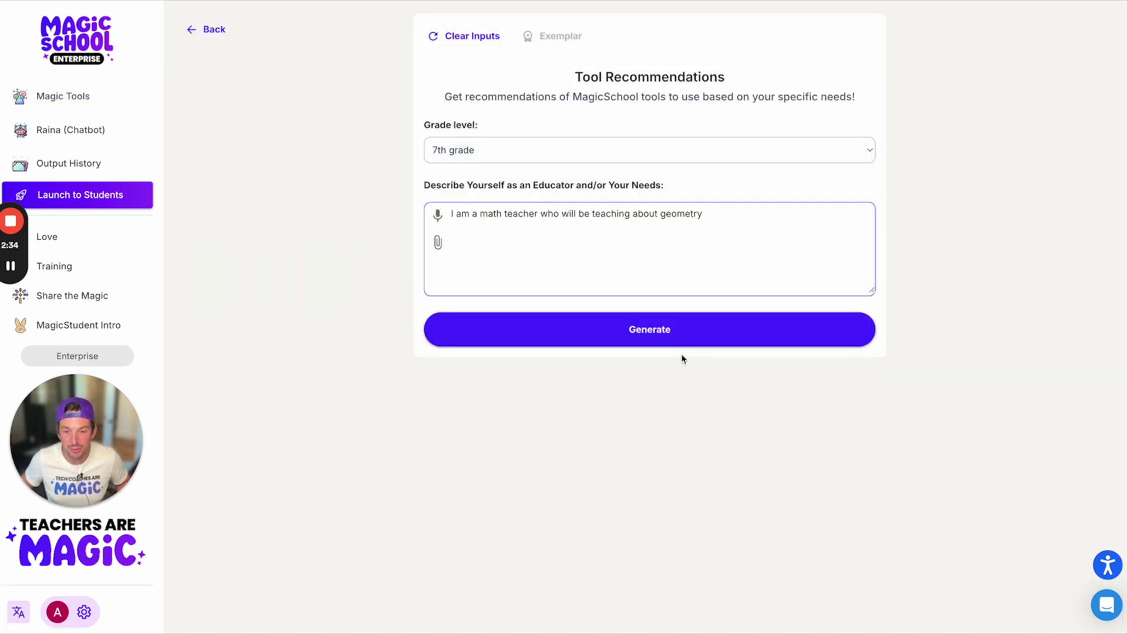